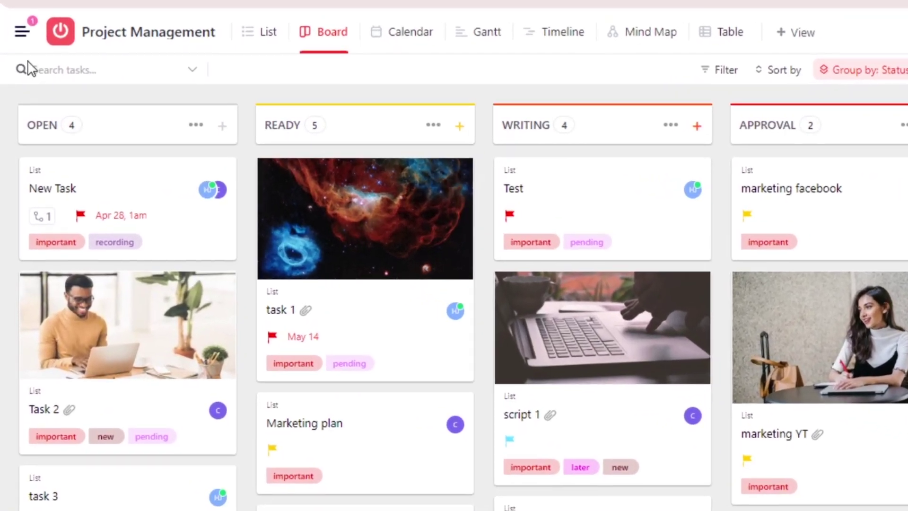
Pin the sidebar, then collapse it and scroll across the board's status columns
mouse_move(15, 53)
left_click(23, 29)
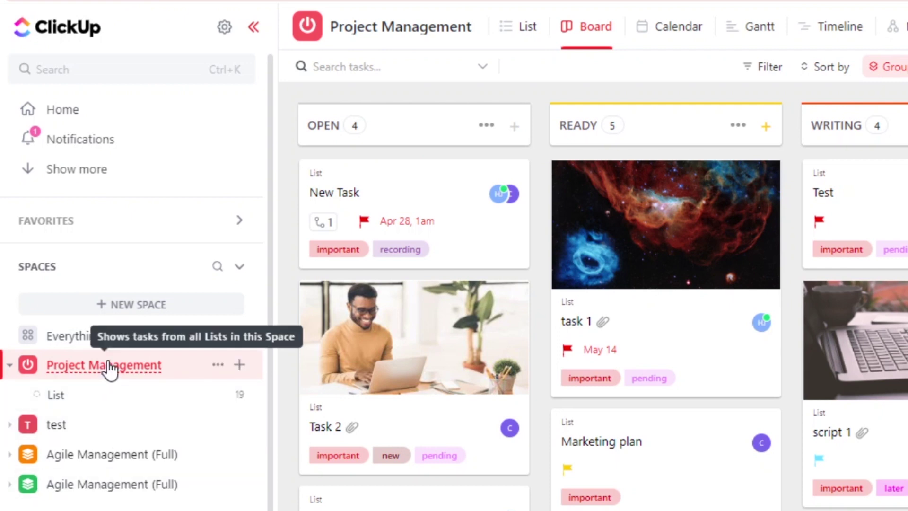
left_click(253, 27)
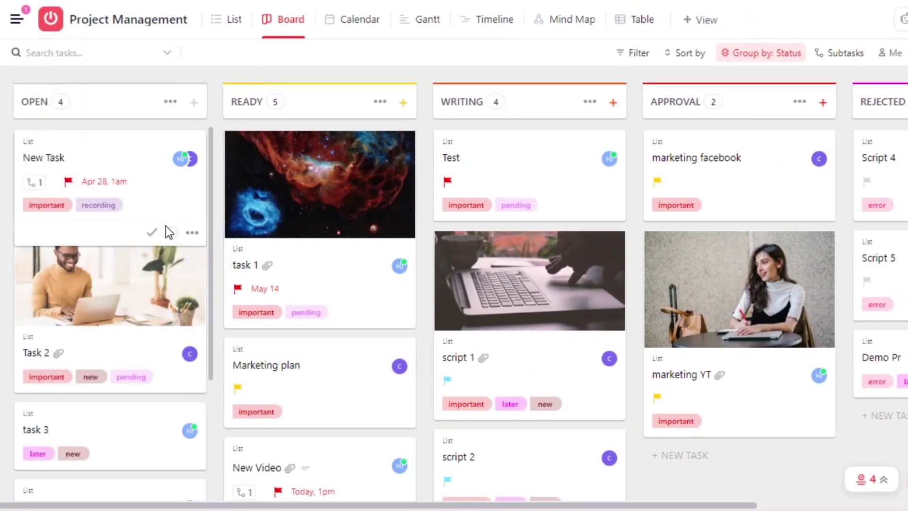
mouse_move(419, 208)
left_mouse_down()
mouse_move(424, 308)
mouse_move(432, 199)
left_mouse_up()
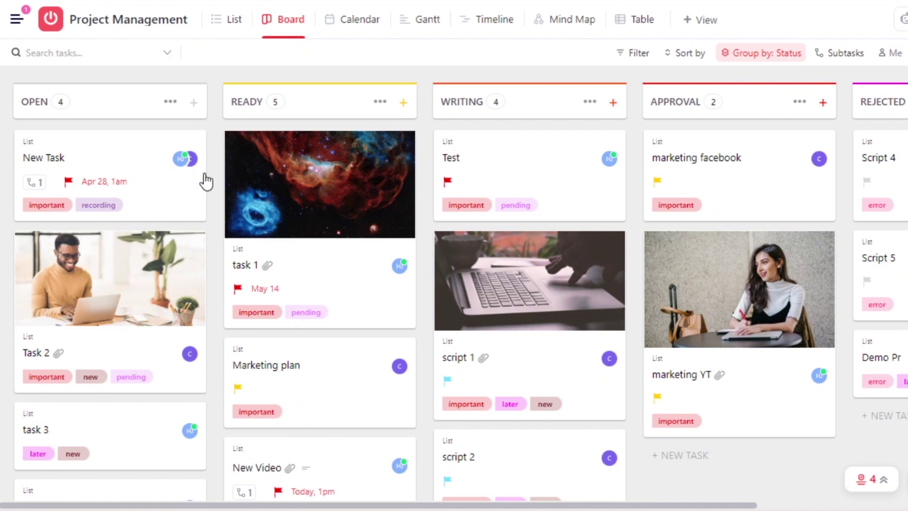
left_click_drag(214, 178, 214, 150)
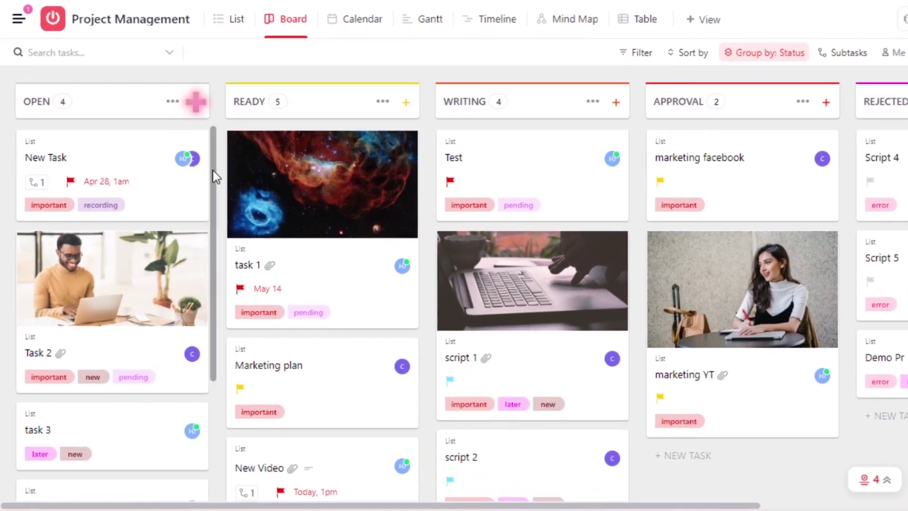
left_click_drag(212, 170, 212, 311)
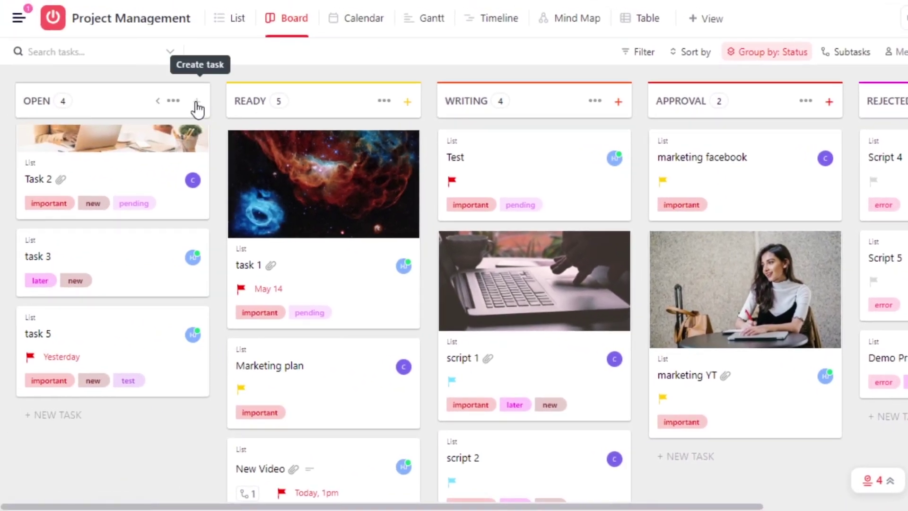
Create 'Test Task' at the top of the OPEN column and open its details
left_click(197, 102)
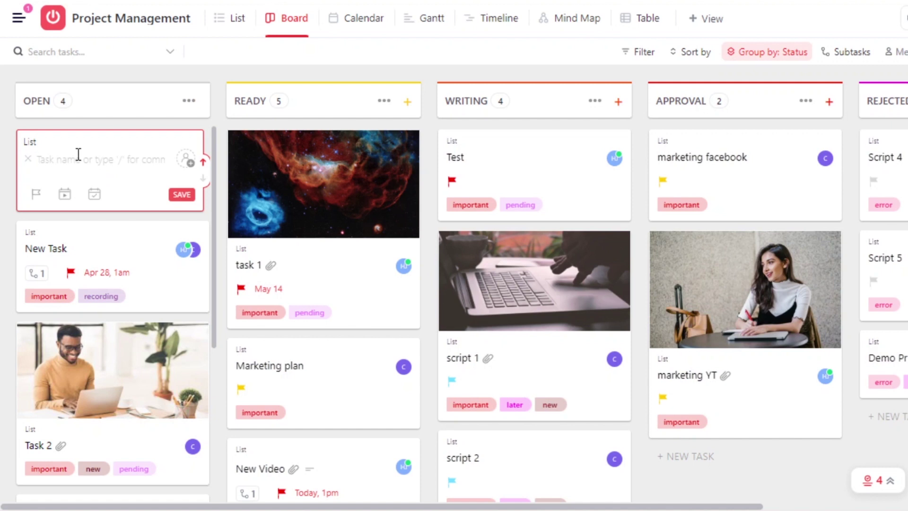
type("Test Task")
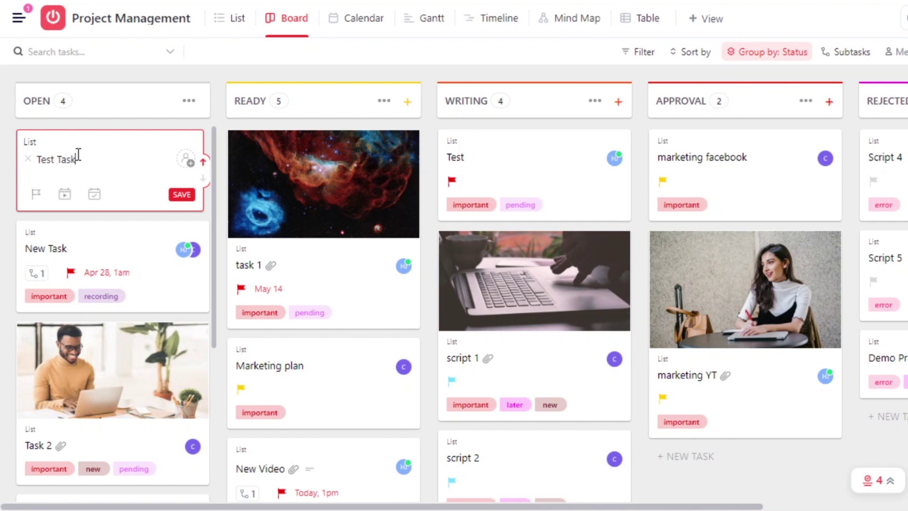
key("Return")
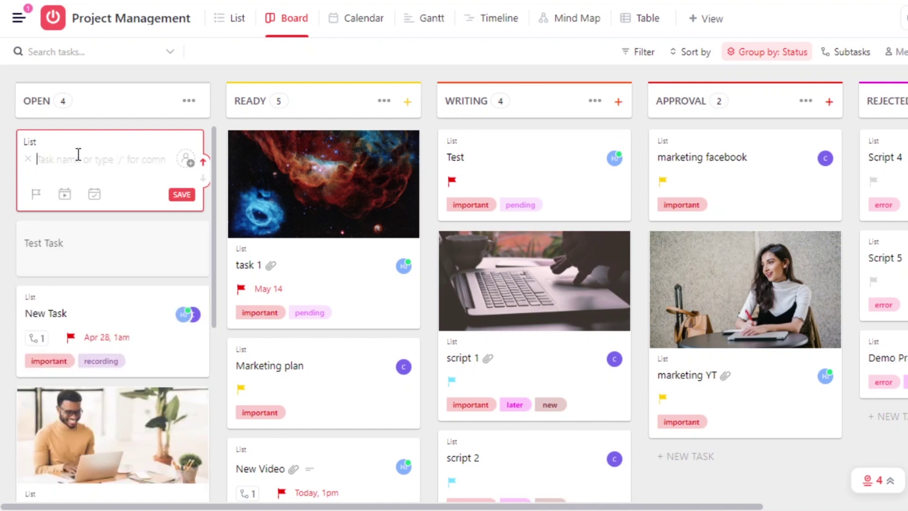
left_click(93, 252)
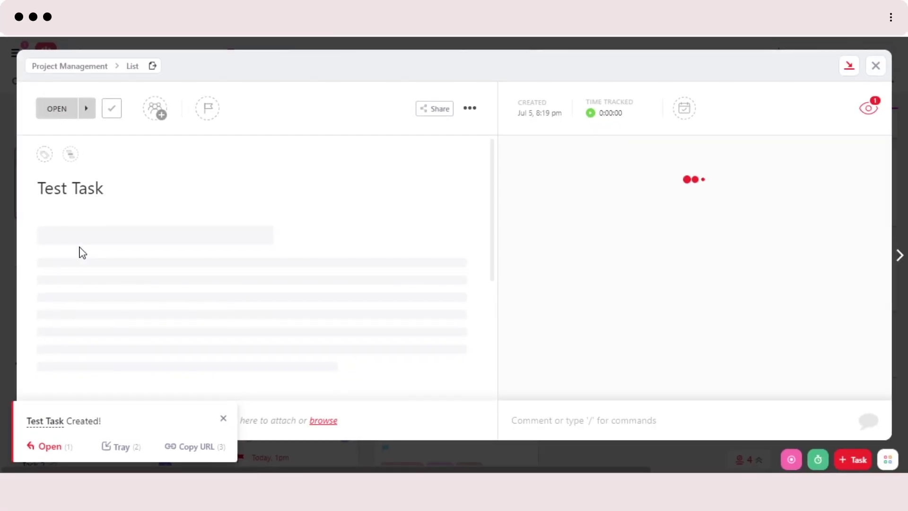
Assign Test Task to the second workspace member and set its priority to High
left_click(223, 419)
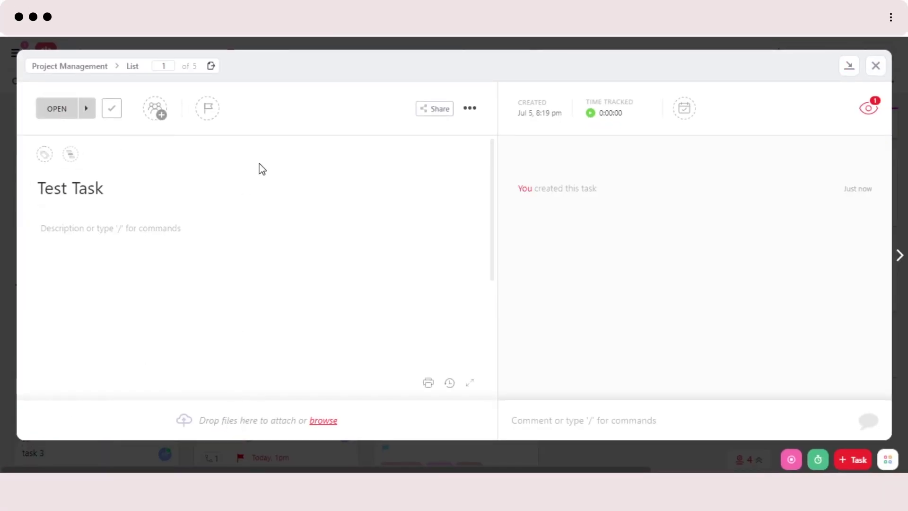
left_click(158, 115)
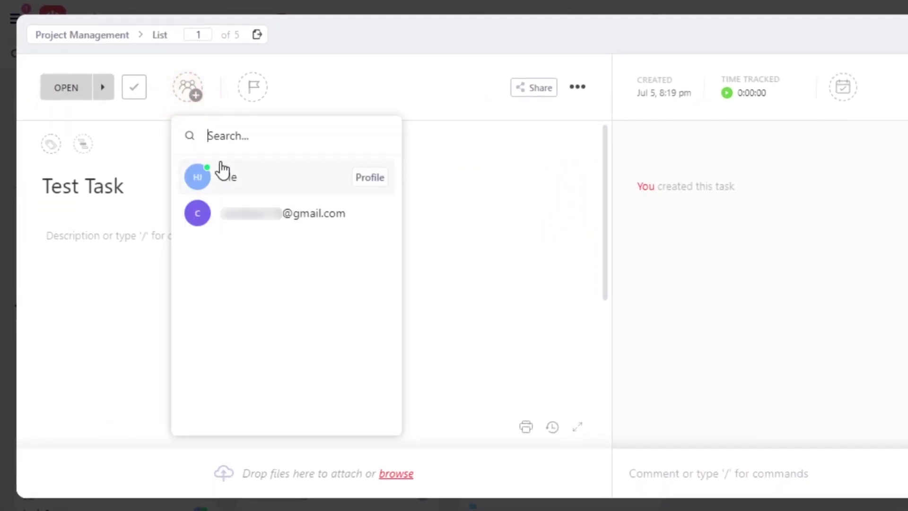
left_click(250, 214)
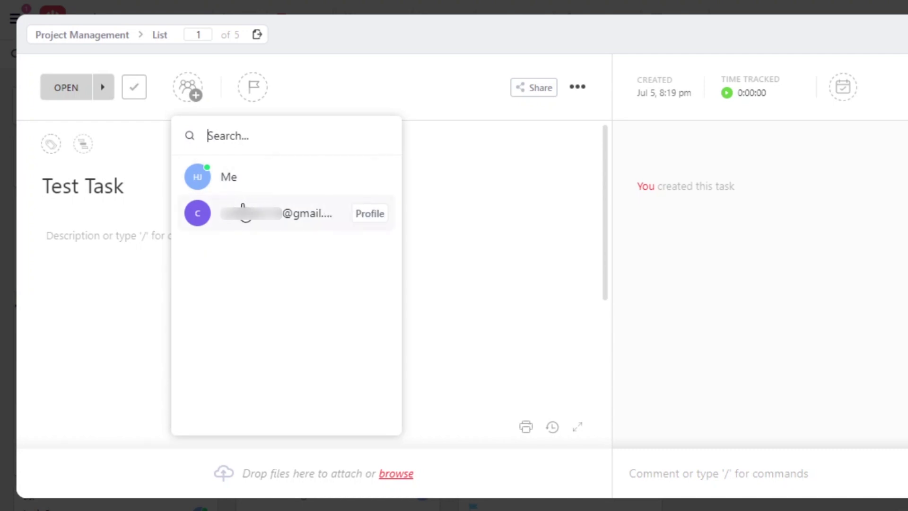
left_click(244, 212)
left_click(284, 86)
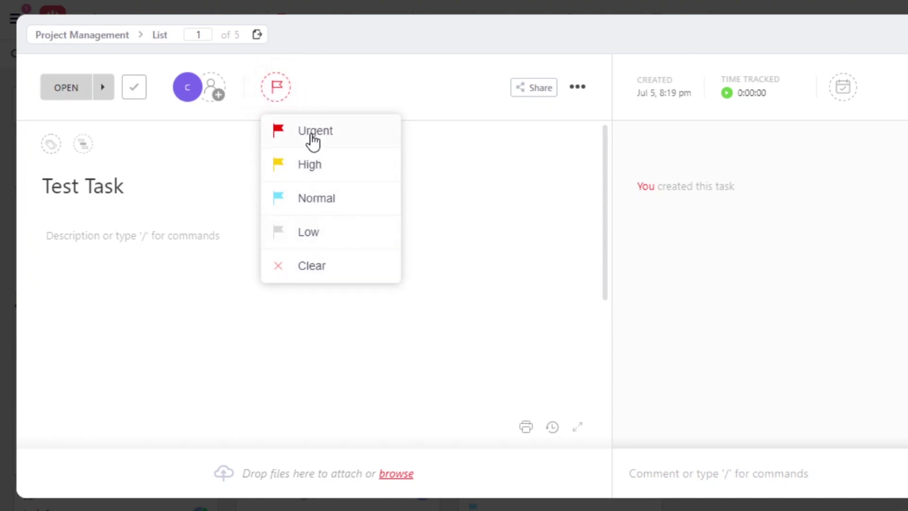
left_click(311, 165)
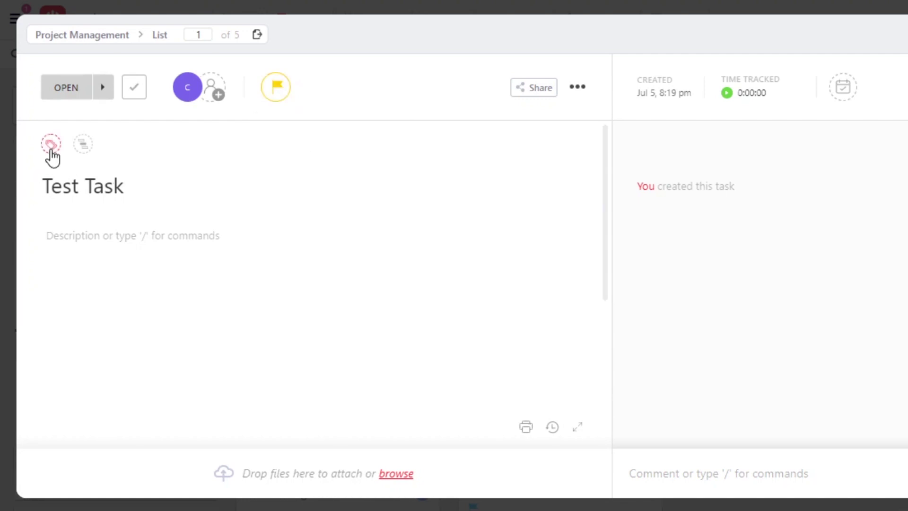
Tag Test Task with a new 'editing' tag plus the existing 'important' and 'new' tags
left_click(51, 149)
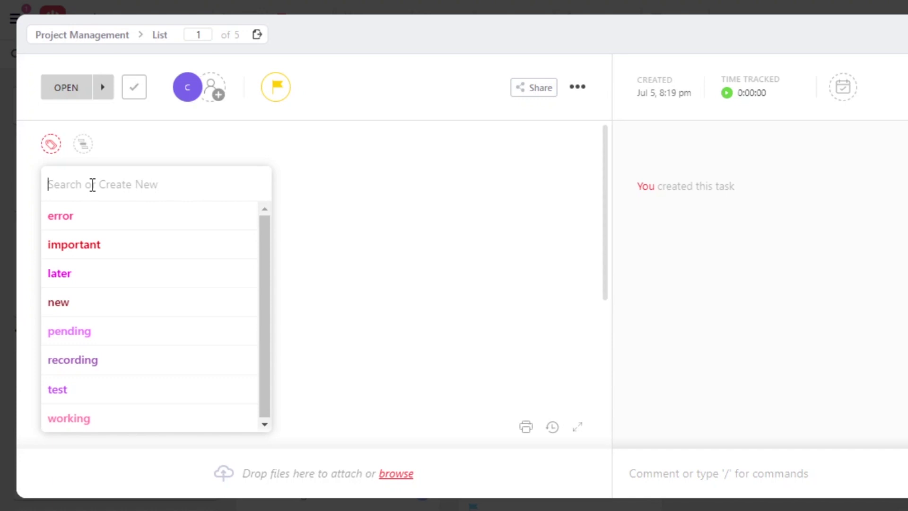
type("editing")
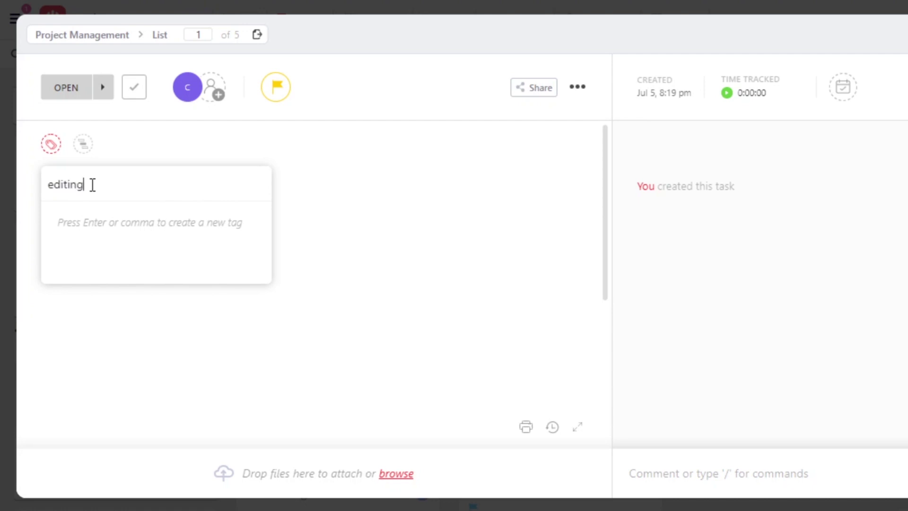
key("Return")
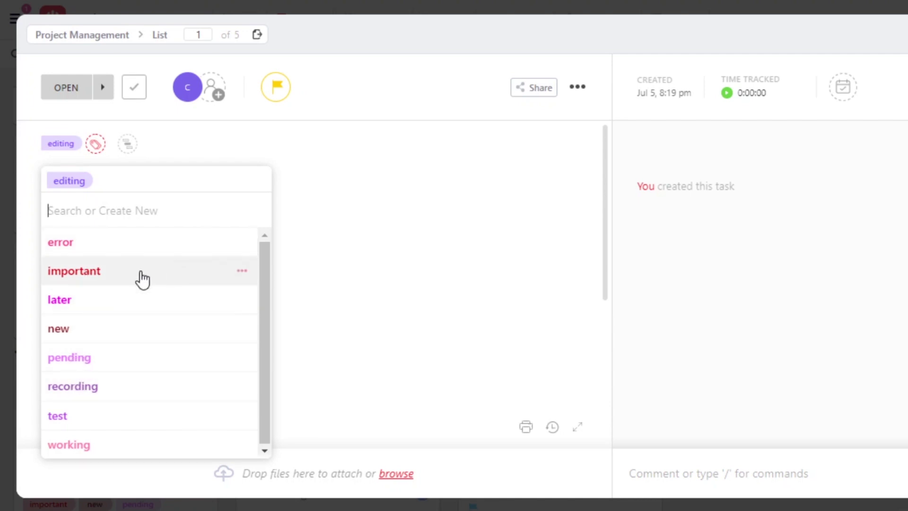
left_click(117, 278)
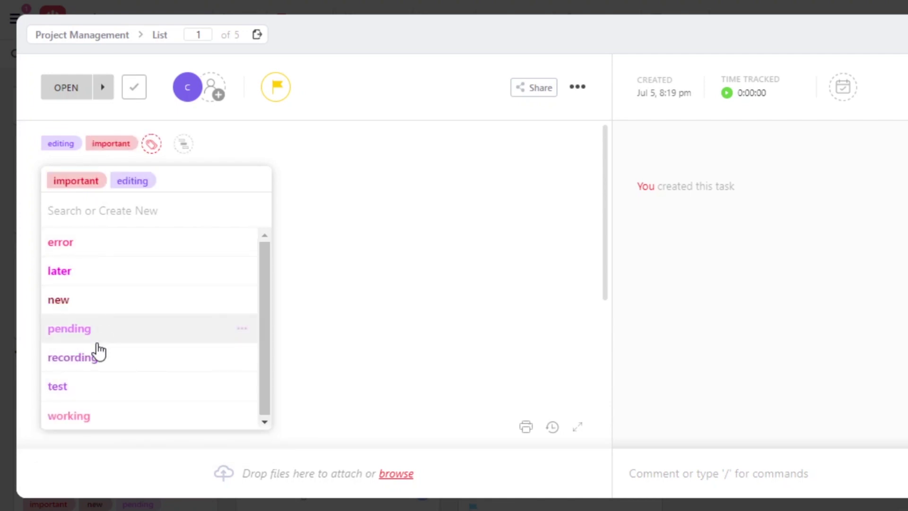
left_click(101, 308)
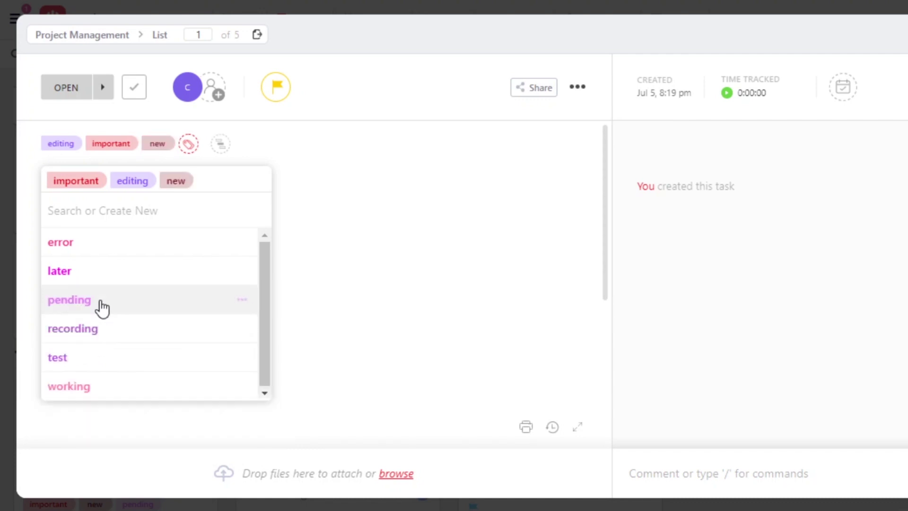
left_click(391, 213)
left_click(215, 148)
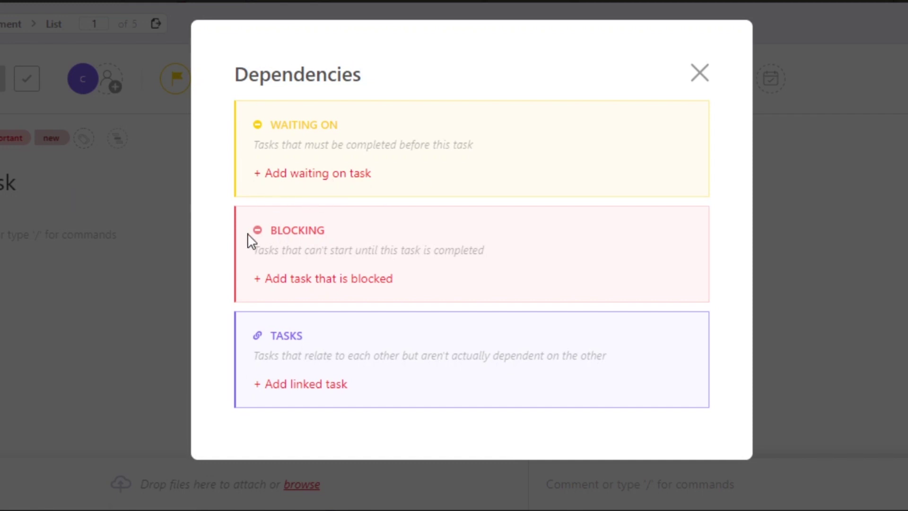
Set Test Task's due date to Thursday, 7 July 2022 at 5:00 pm
left_click(697, 81)
mouse_move(578, 85)
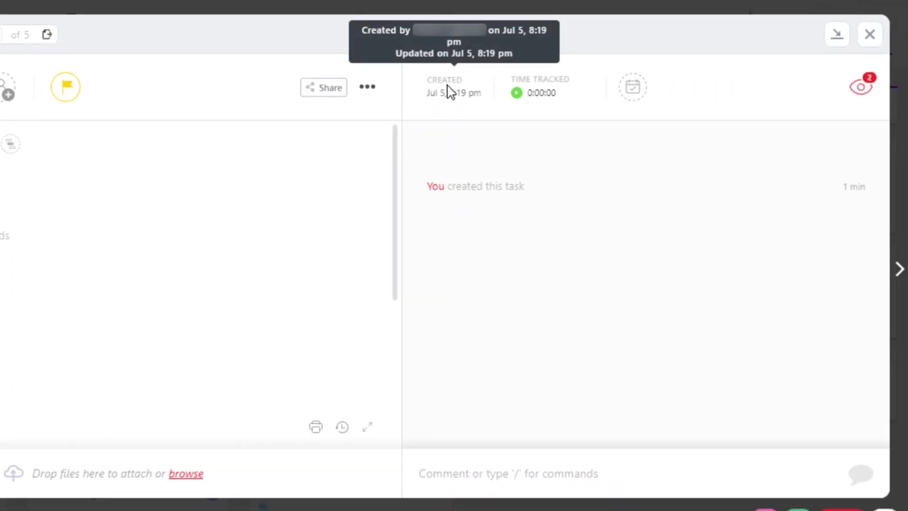
left_click(632, 93)
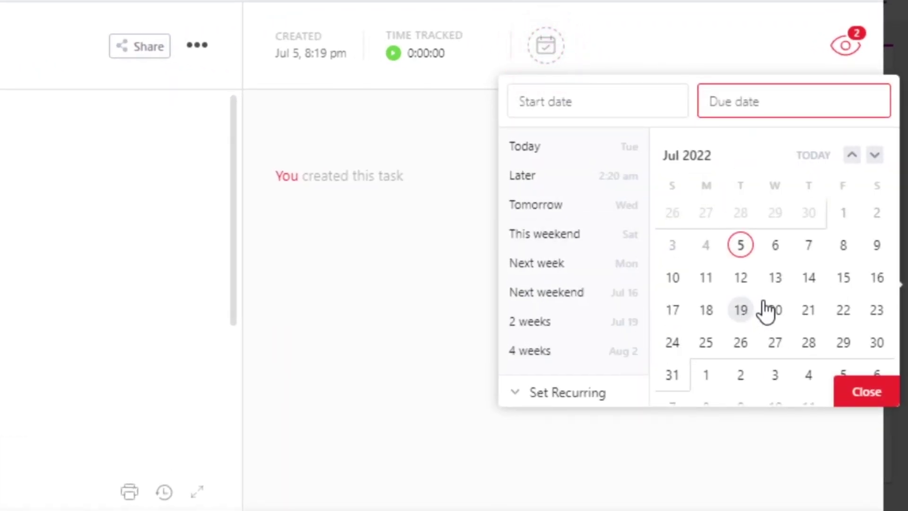
left_click(805, 253)
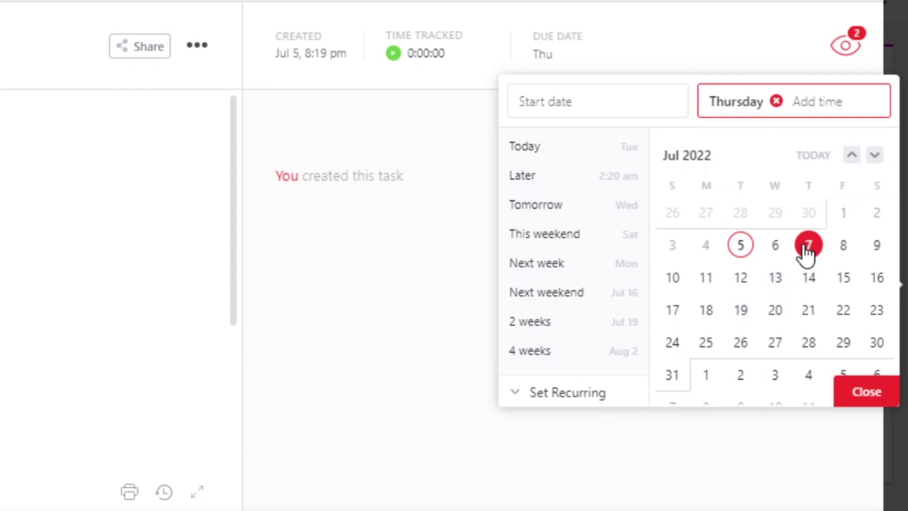
left_click(823, 98)
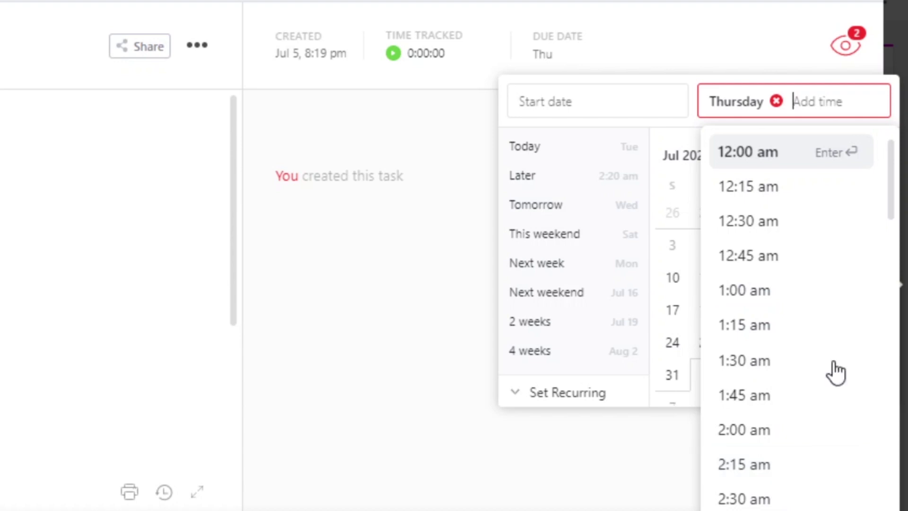
left_click_drag(882, 212, 760, 495)
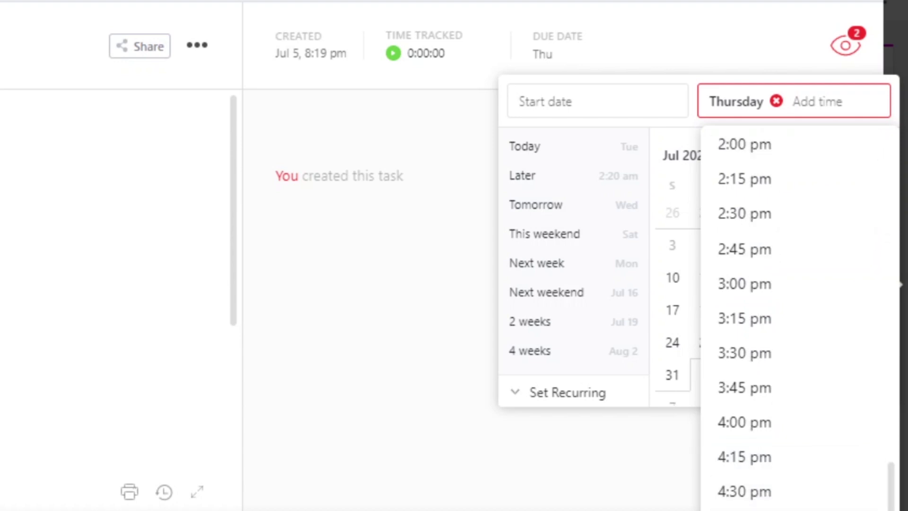
left_click(744, 508)
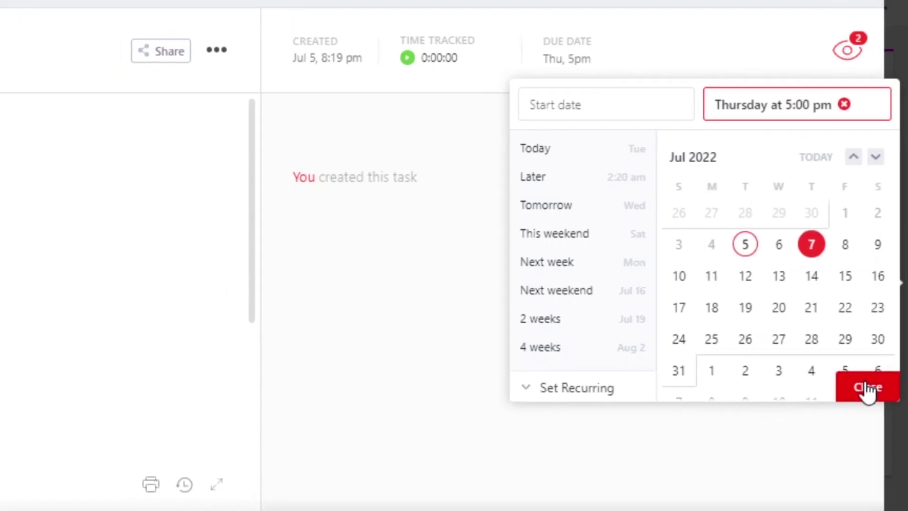
left_click(867, 388)
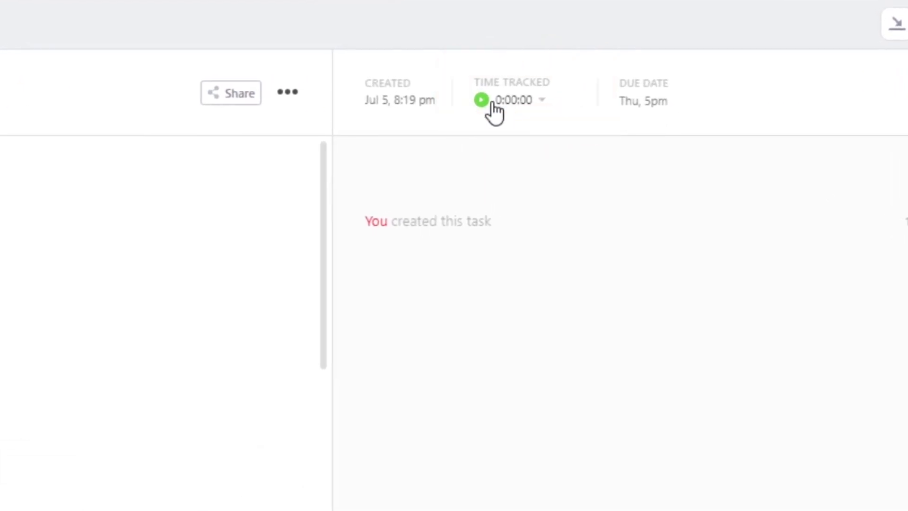
Run the task timer briefly and stop it, logging 0:00:06 tracked
left_click(481, 101)
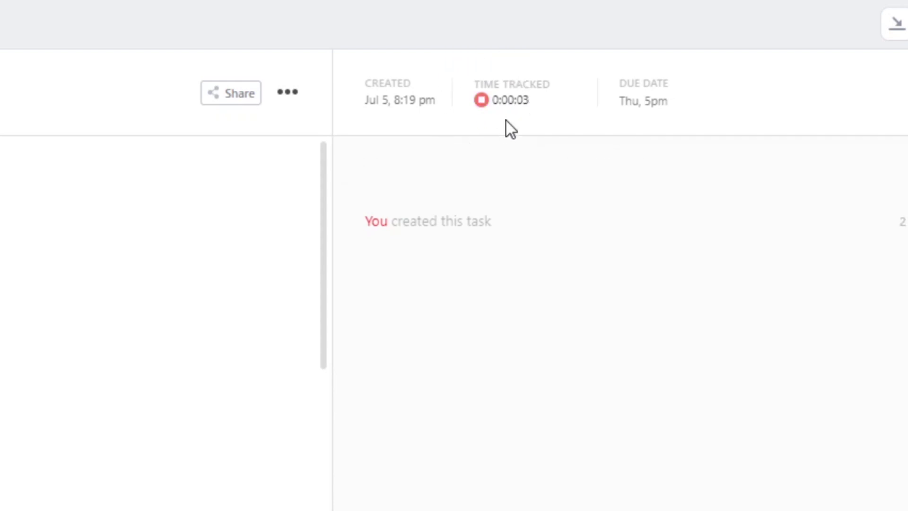
left_click(481, 99)
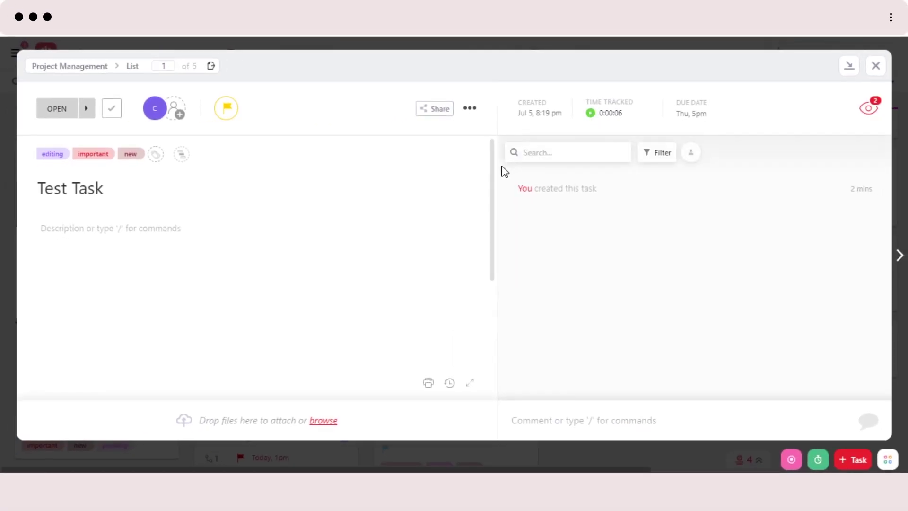
Write the description 'New task for Videos to be done asap.'
mouse_move(494, 171)
left_mouse_down()
mouse_move(491, 199)
mouse_move(494, 170)
left_mouse_up()
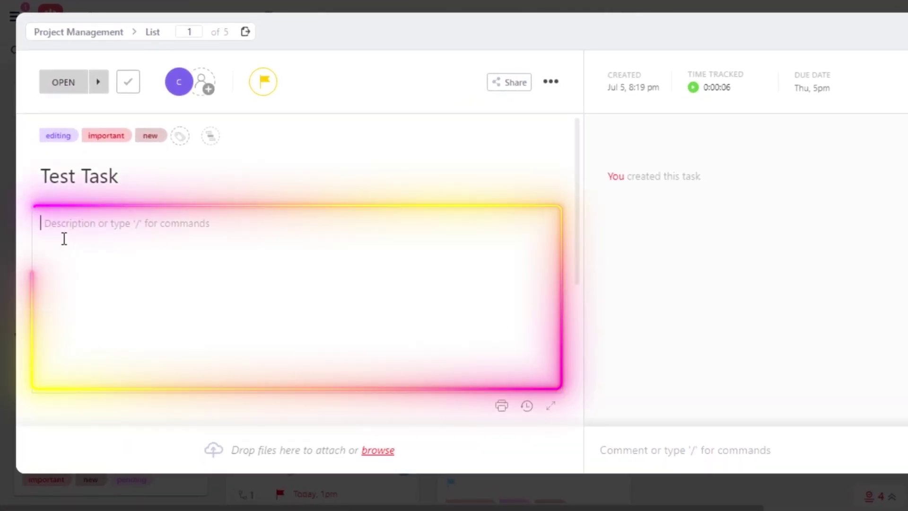
type("New task for Vide")
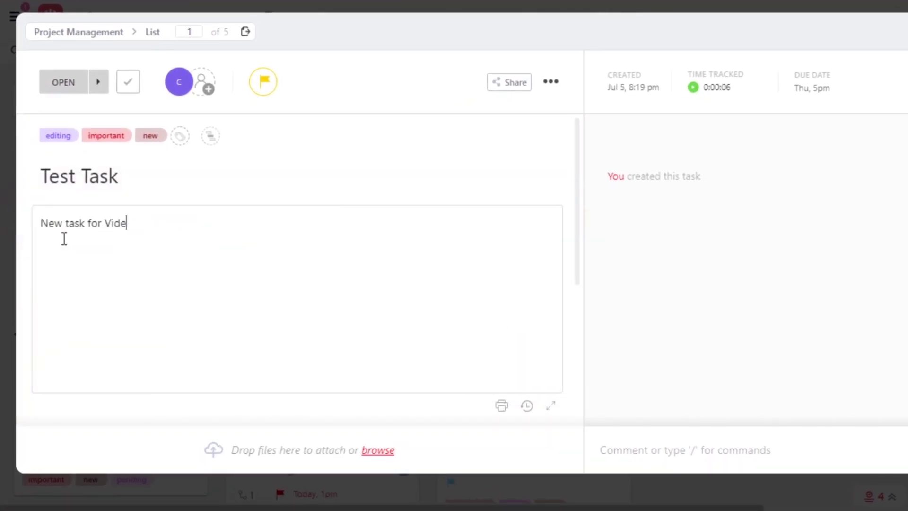
type("os to be done asap.")
key("Return")
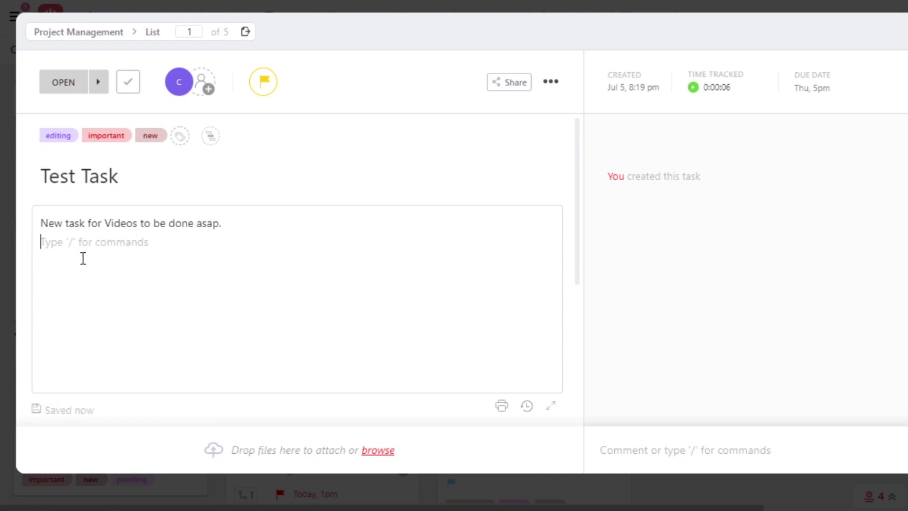
Add a checklist: Script, Recording, Editing, Approval, My Approval, Upload, with Script ticked
type("/")
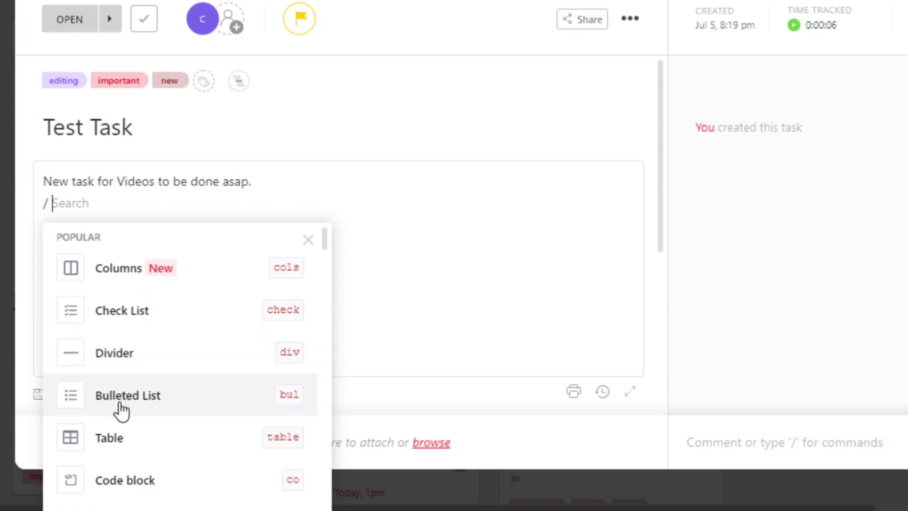
left_click(142, 316)
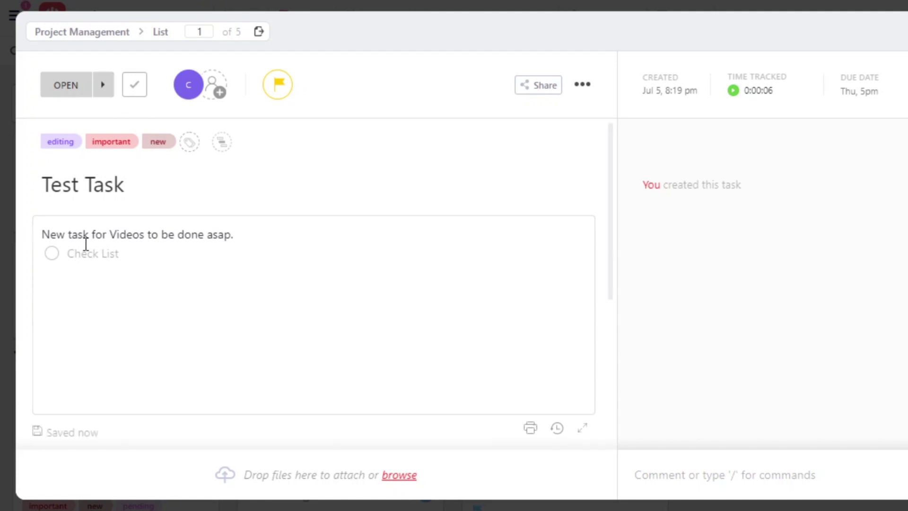
type("Script")
key("Return")
type("Recording")
key("Return")
type("Editing")
key("Return")
type("Approval My ")
type("Approv")
key("BackSpace")
type("oval")
key("Return")
type("Upload")
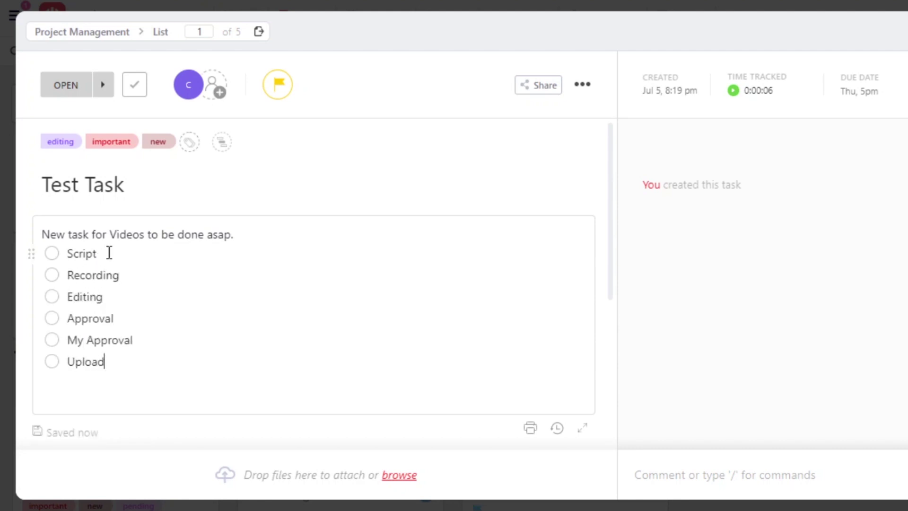
left_click(52, 254)
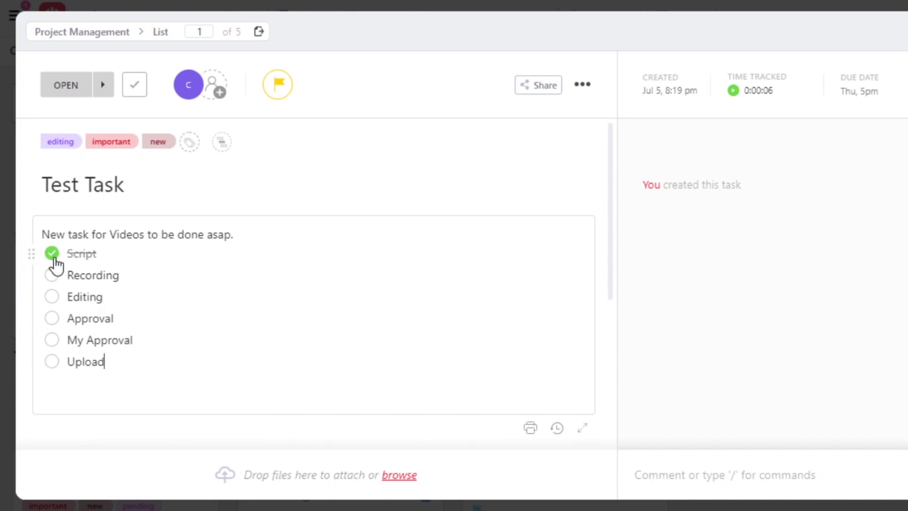
Create the subtask 'Test' and assign it to the second workspace member
scroll(610, 358, "down", 5)
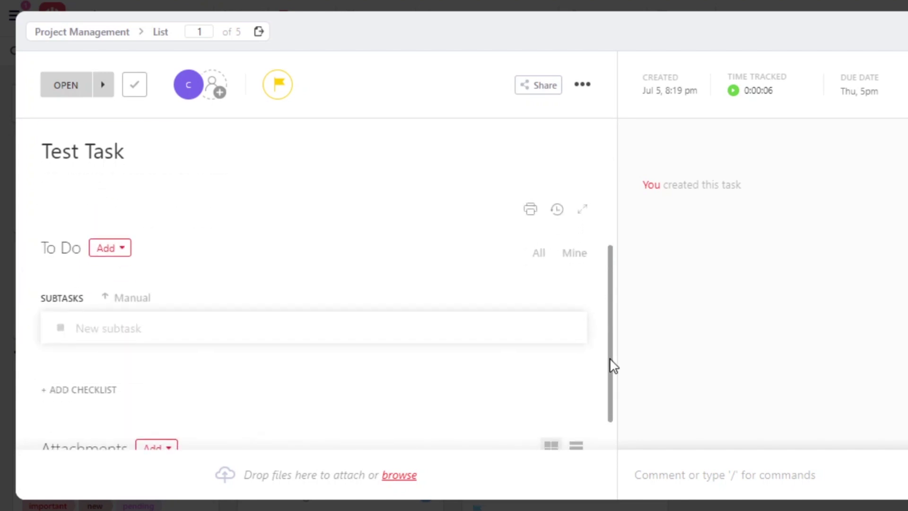
left_click(86, 329)
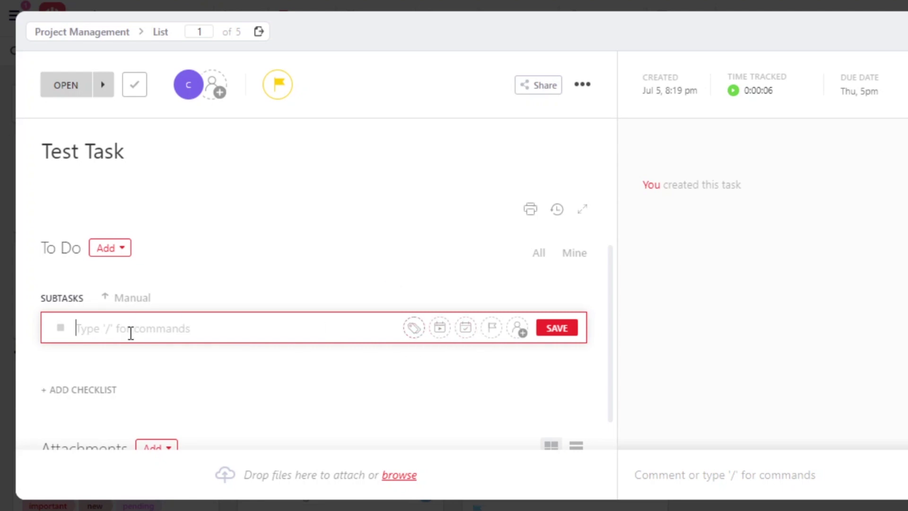
type("Test")
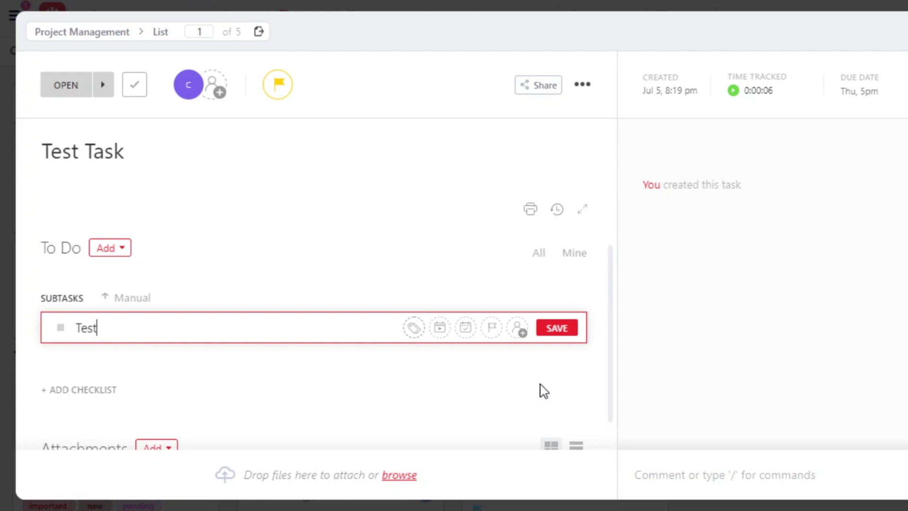
left_click(565, 332)
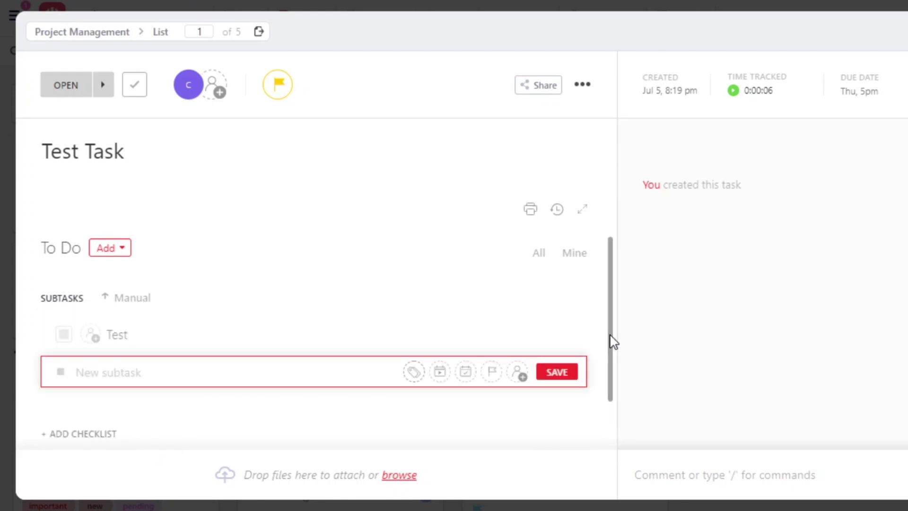
scroll(613, 340, "down", 1)
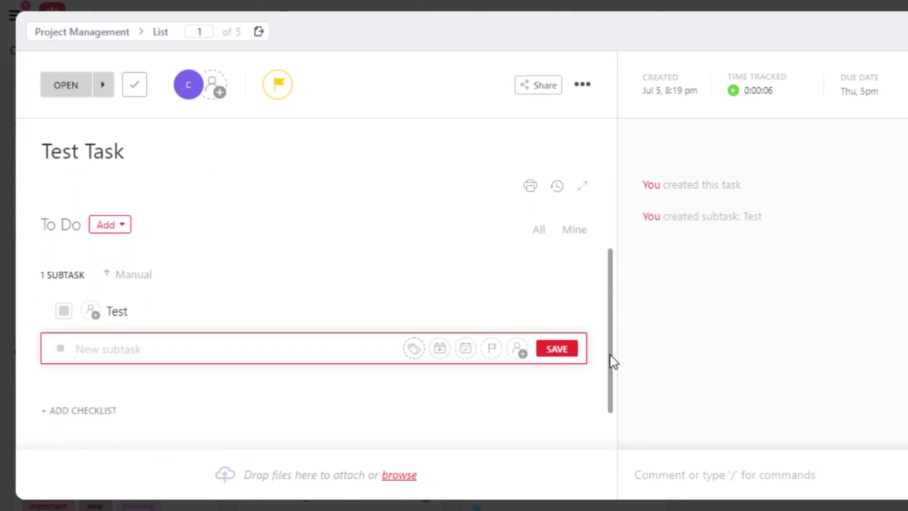
left_click(92, 315)
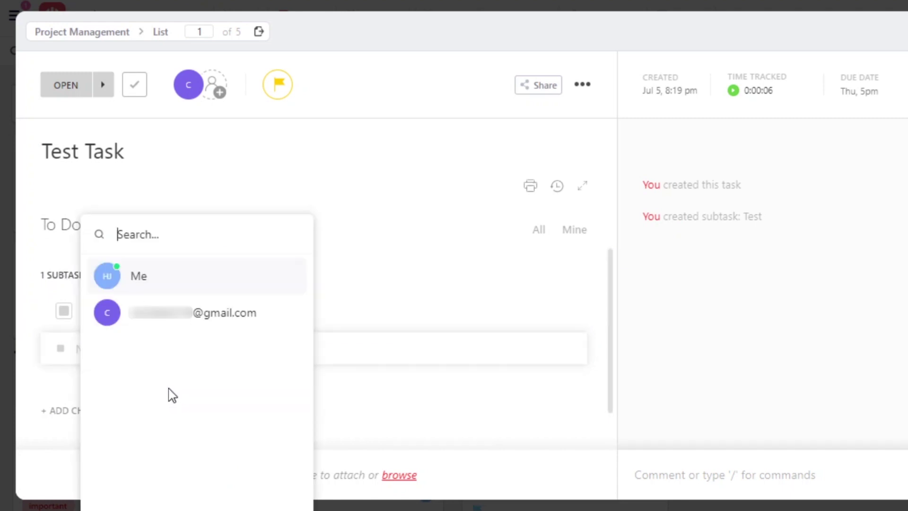
left_click(185, 327)
scroll(612, 349, "down", 2)
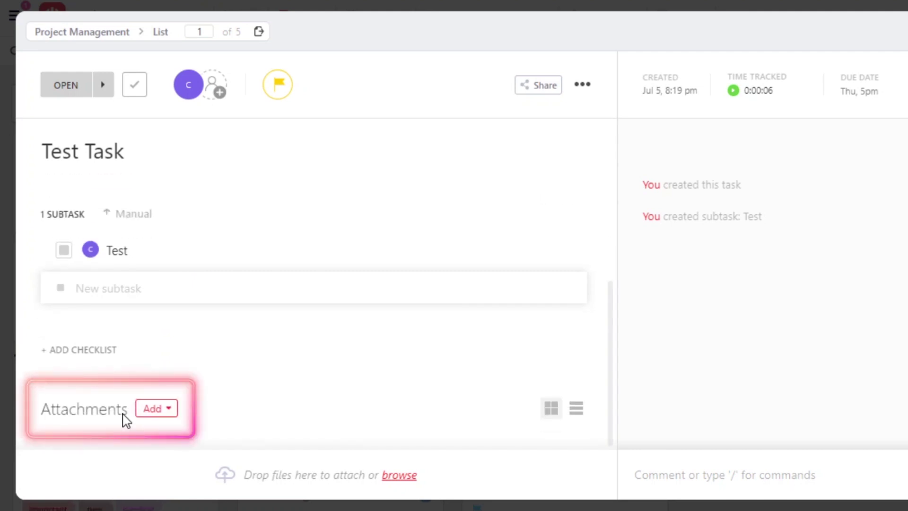
Upload free-video-1851768.jpg as an attachment, then close the task details
left_click(157, 409)
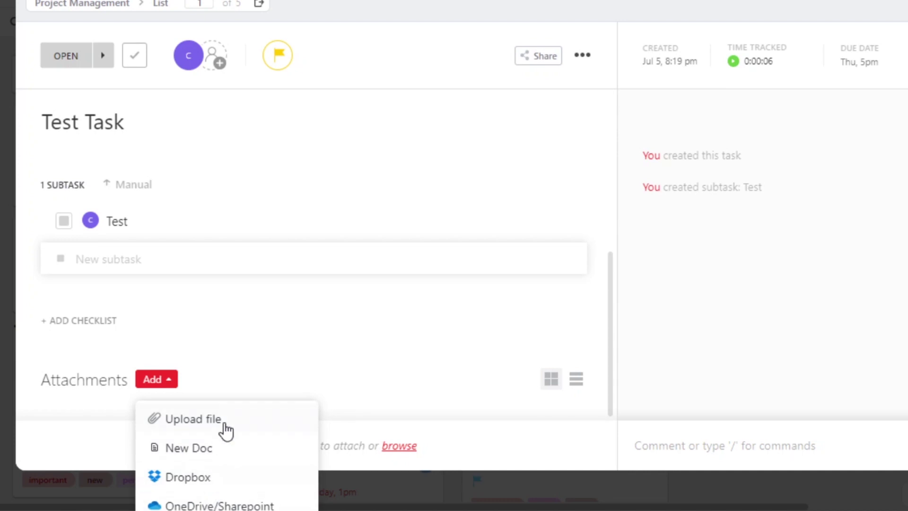
left_click(225, 425)
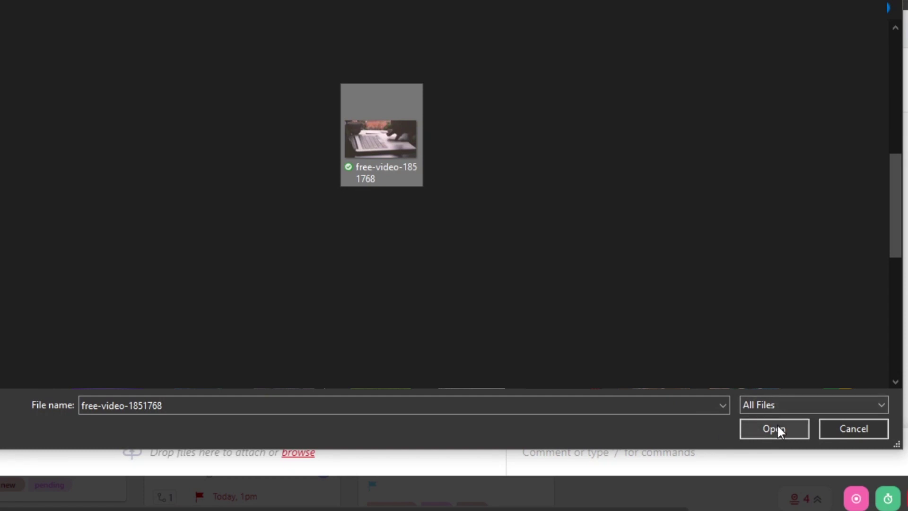
left_click(774, 429)
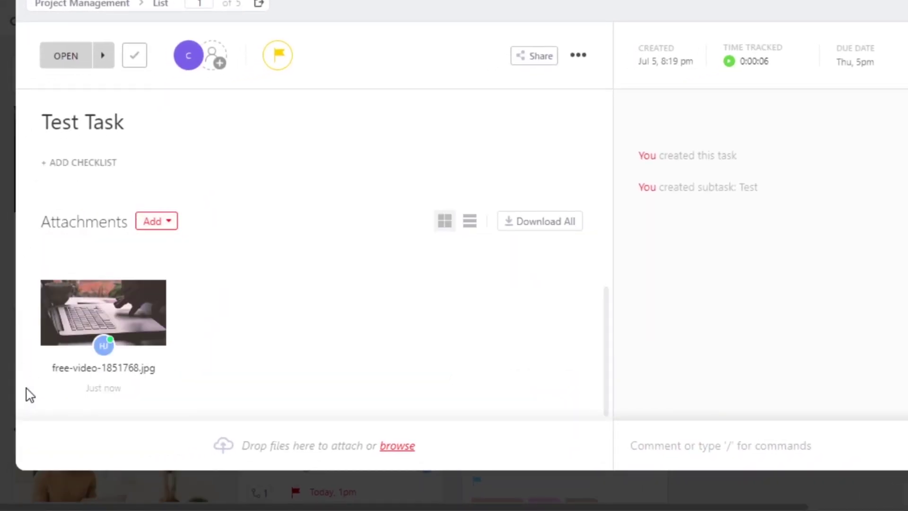
mouse_move(53, 344)
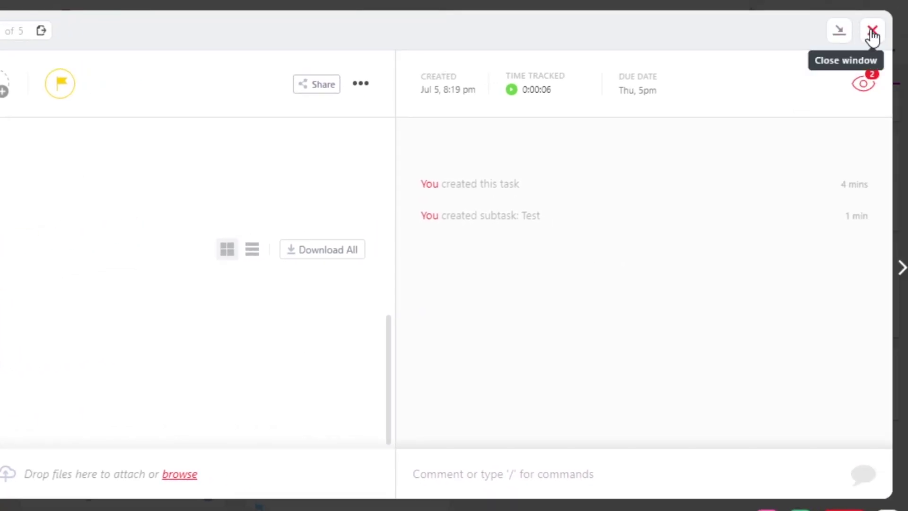
left_click(873, 32)
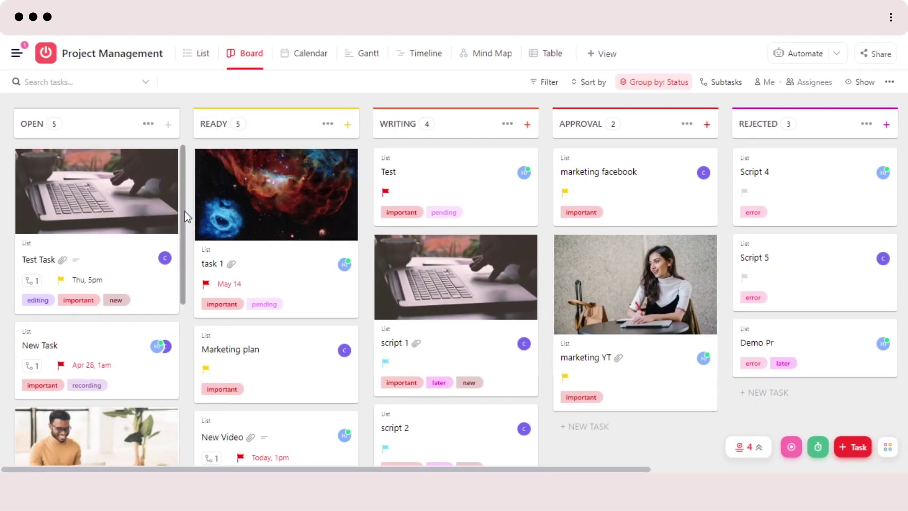
Check the List view of tasks grouped by status, then return to the Board view
mouse_move(184, 211)
left_mouse_down()
mouse_move(184, 278)
mouse_move(185, 208)
left_mouse_up()
scroll(183, 208, "down", 3)
scroll(182, 220, "up", 3)
left_click(204, 54)
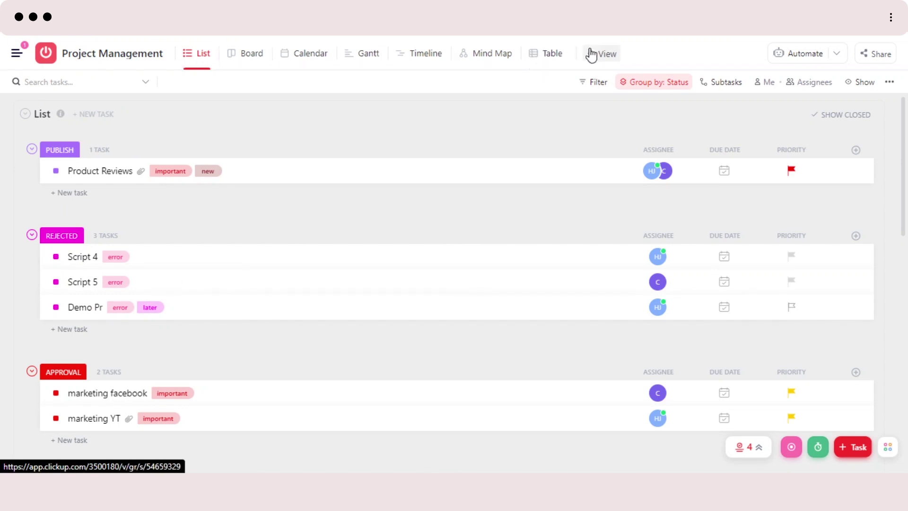
left_click(246, 56)
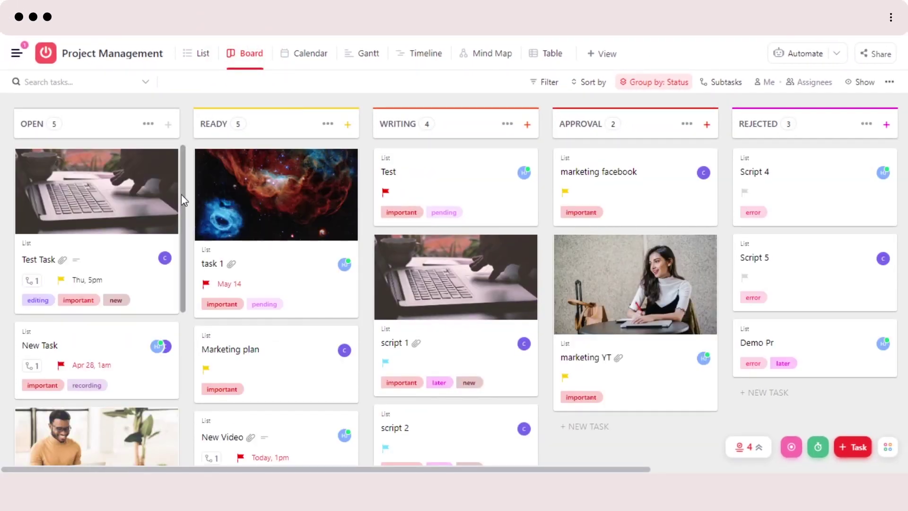
Move the Test Task card from OPEN into the WRITING column
scroll(180, 193, "down", 3)
scroll(181, 194, "up", 3)
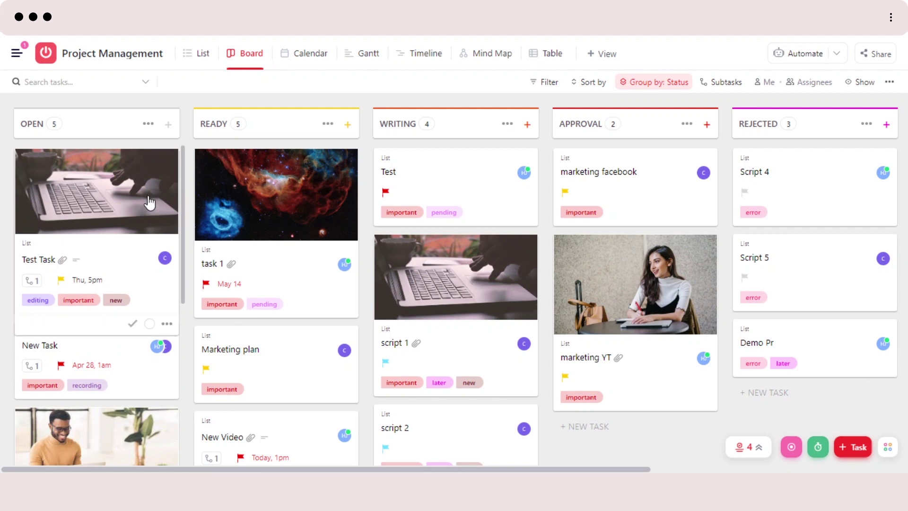
left_click_drag(89, 195, 451, 270)
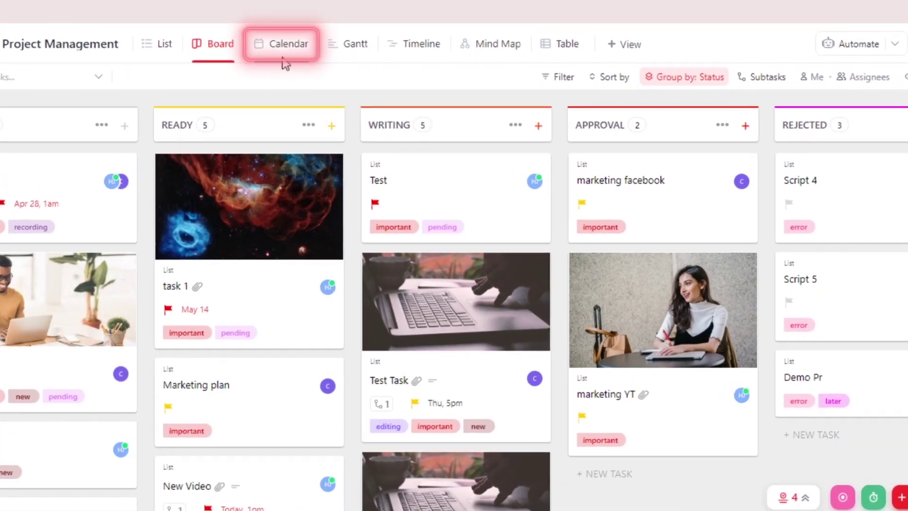
Browse the monthly Calendar, try adding a task on Monday 27, then open the Gantt chart
left_click(283, 59)
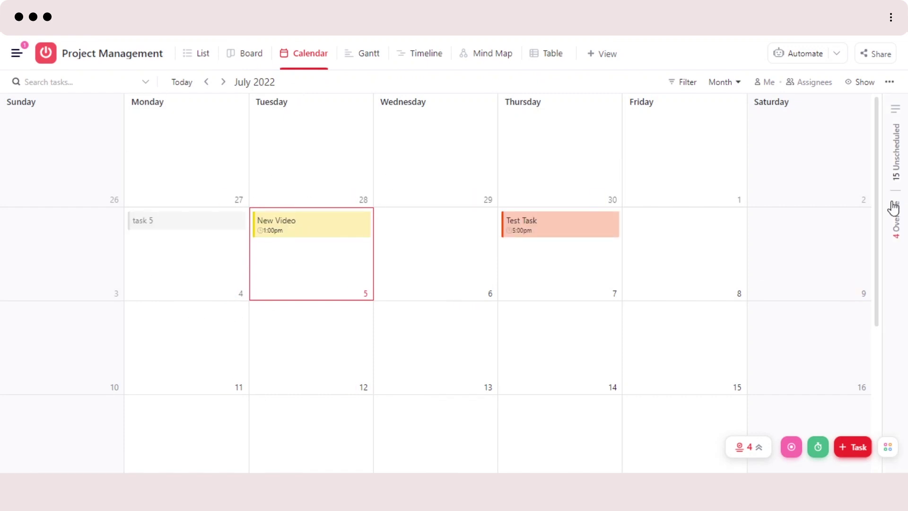
left_click_drag(879, 197, 885, 166)
left_click(226, 200)
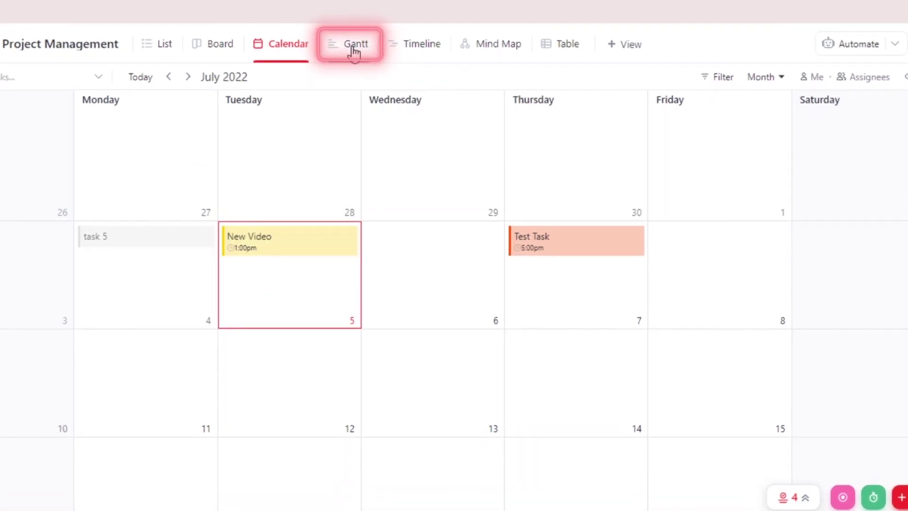
left_click(365, 55)
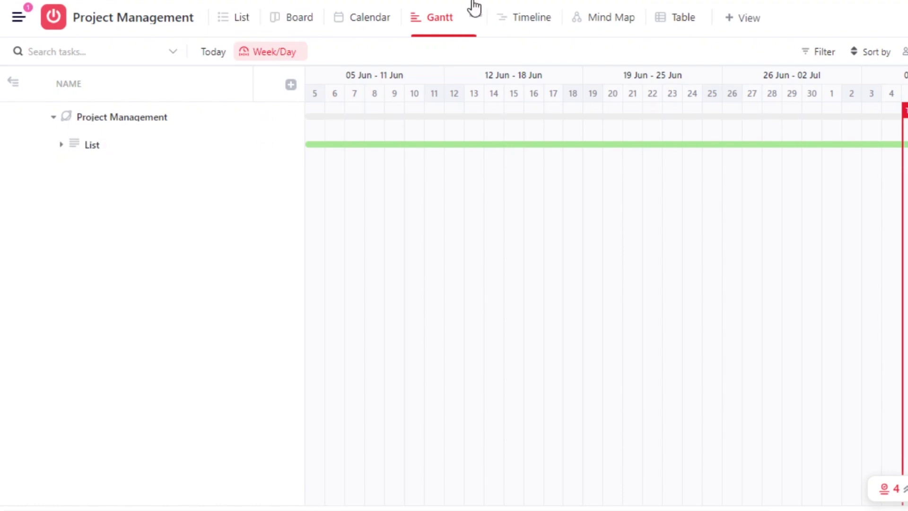
Review the unscheduled tasks in the Timeline view, then switch to the Mind Map view
left_click(505, 17)
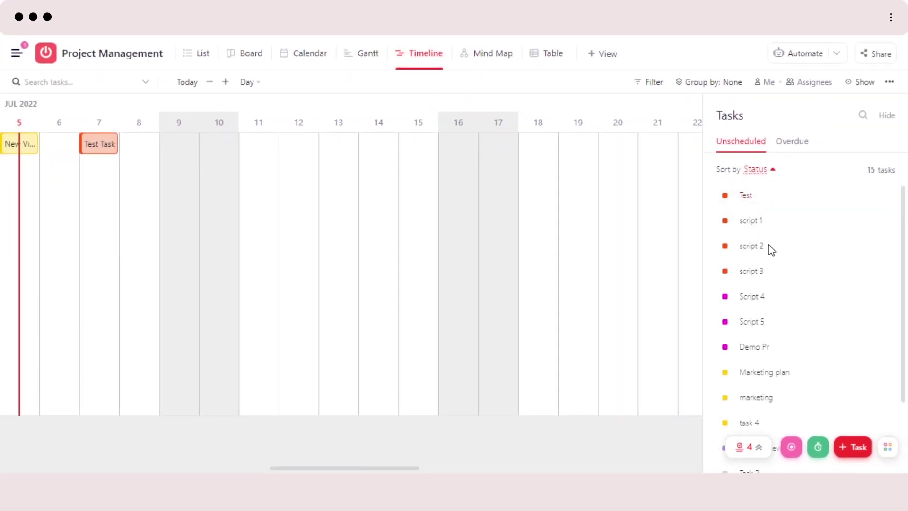
scroll(905, 253, "down", 2)
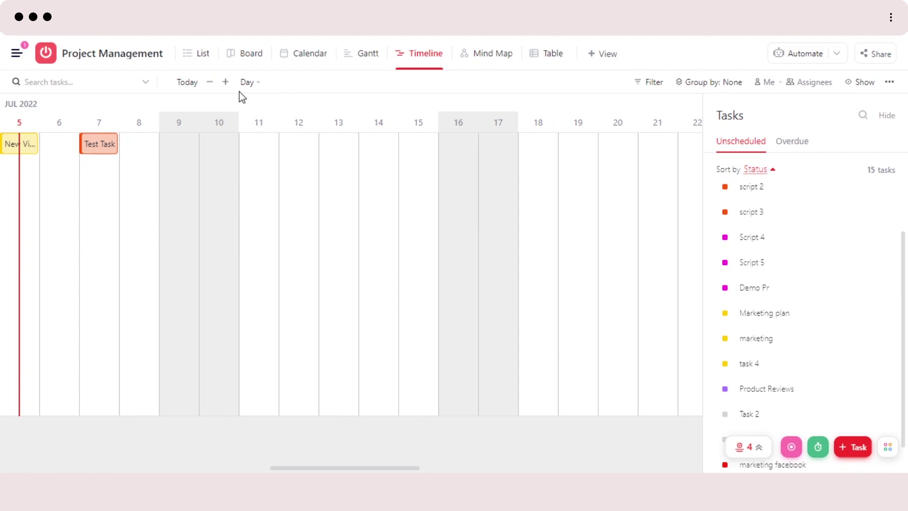
left_click_drag(904, 256, 895, 179)
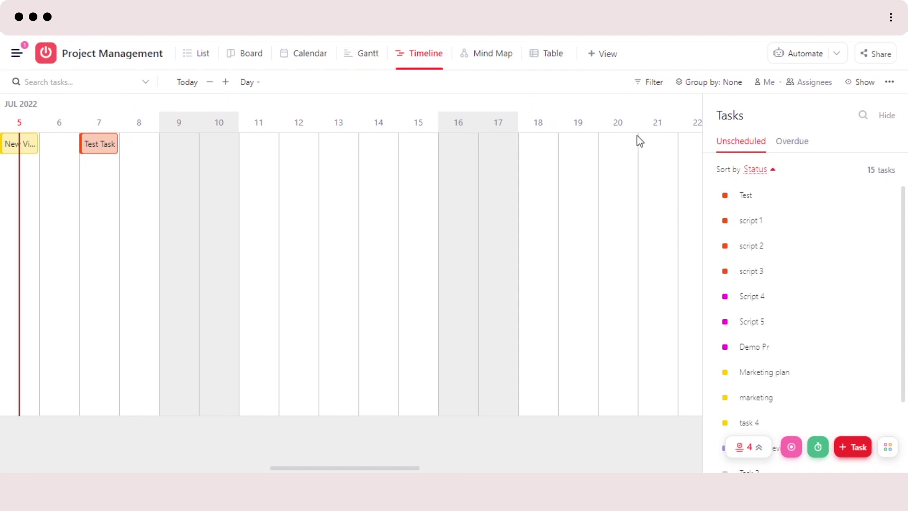
left_click(481, 53)
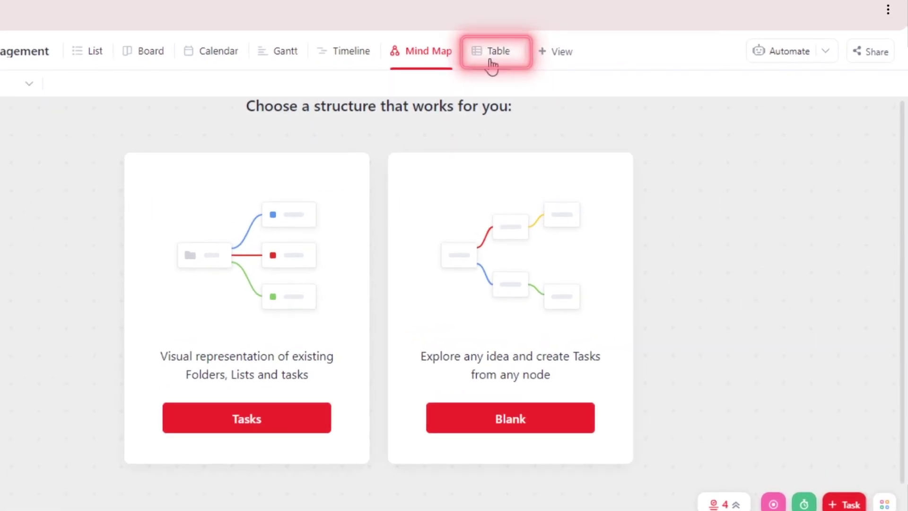
Show the tasks in Table view and browse the available view types without adding one
left_click(492, 64)
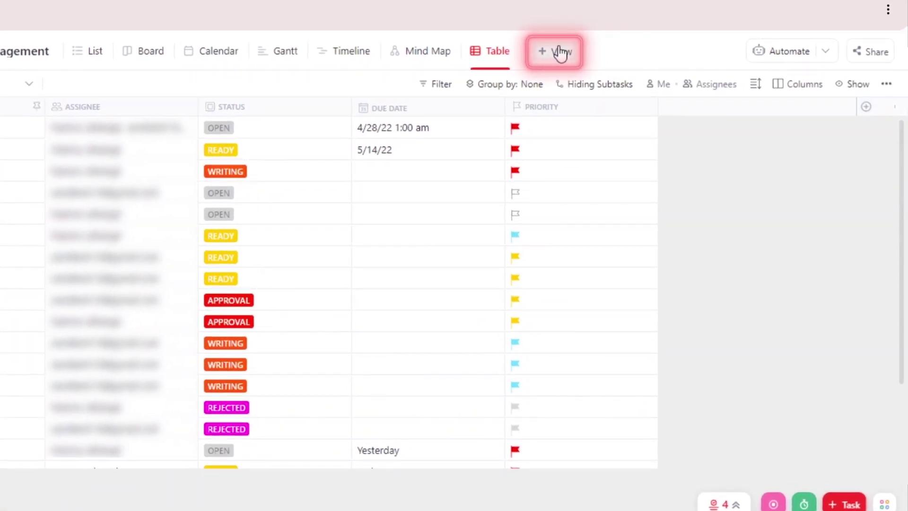
left_click(560, 52)
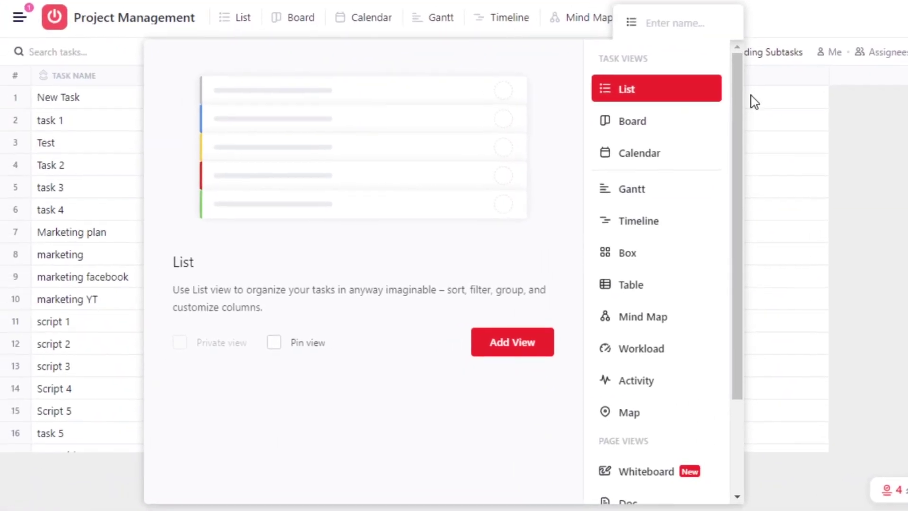
left_click_drag(740, 98, 734, 207)
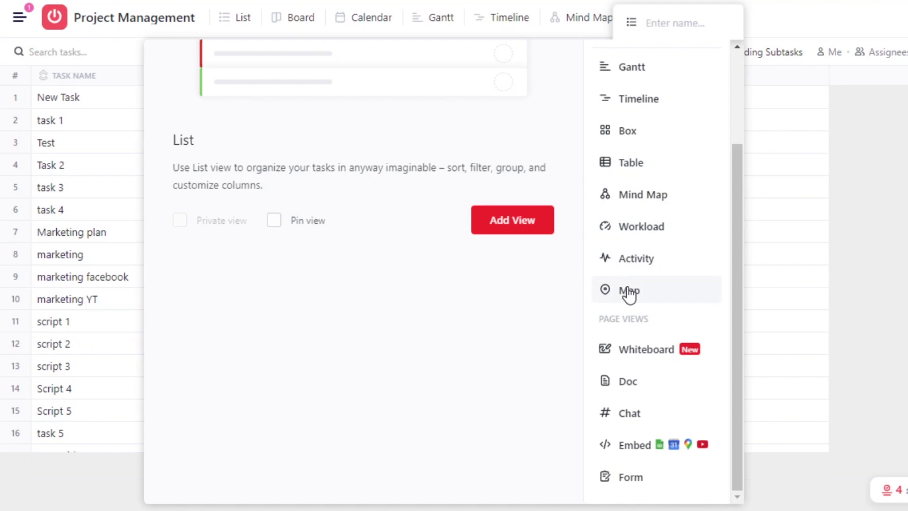
left_click_drag(737, 320, 730, 137)
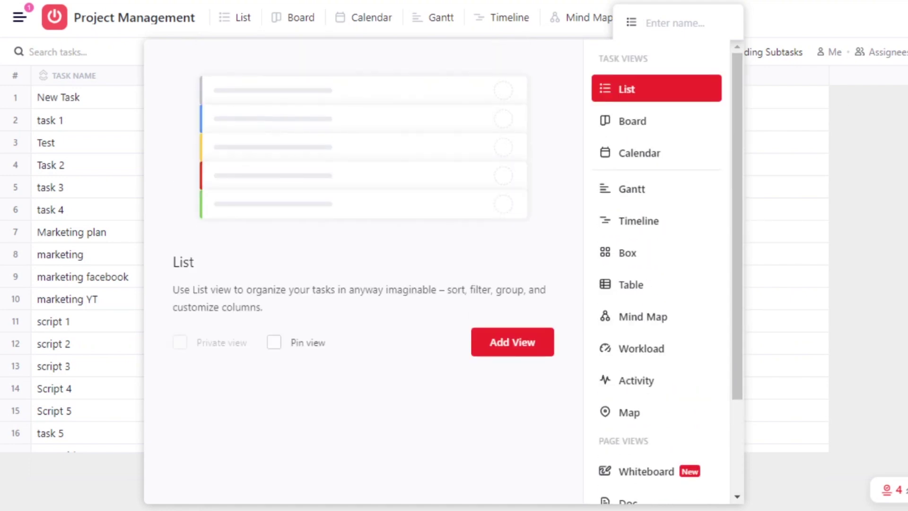
left_click(631, 284)
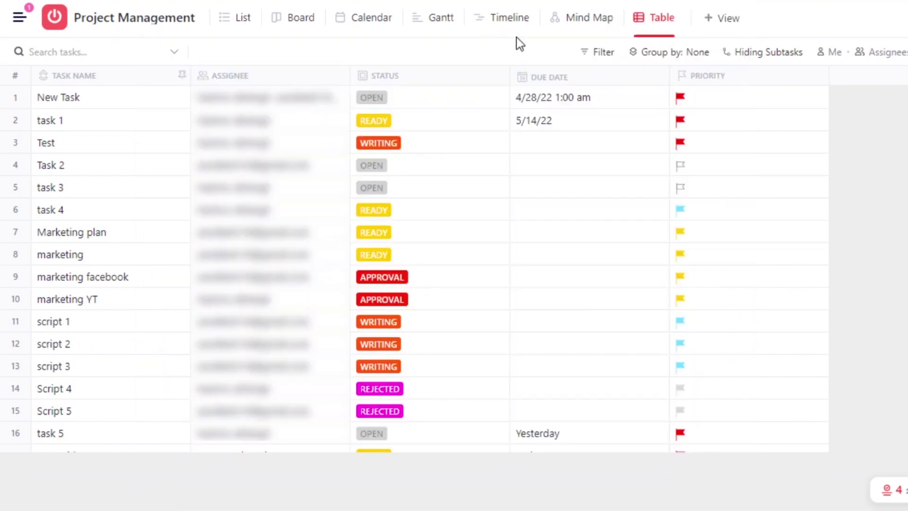
Pass through the List view back to the Board with its Open, Ready, Writing, Approval, Rejected columns
left_click(240, 21)
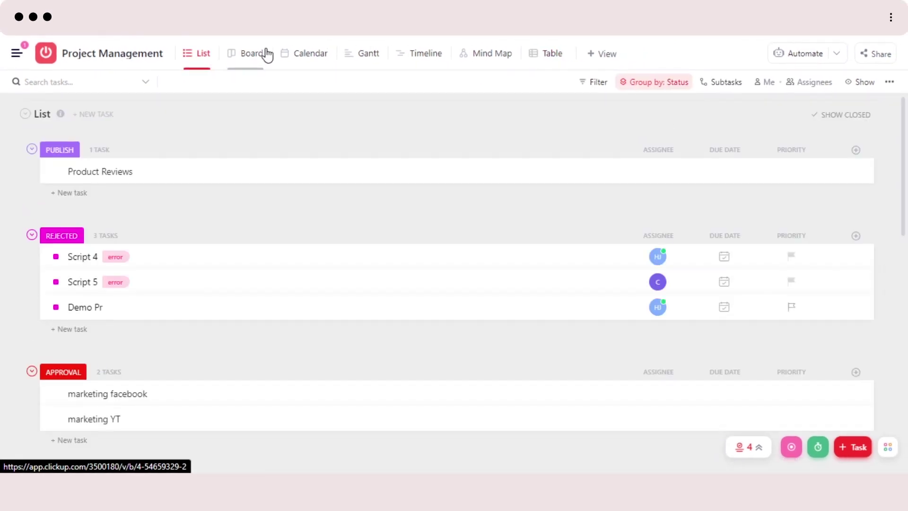
left_click(255, 54)
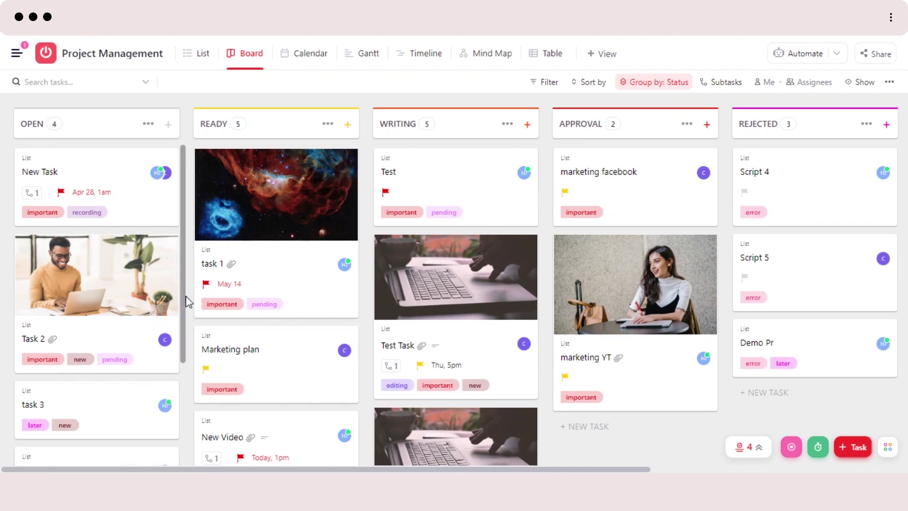
scroll(184, 297, "down", 3)
scroll(187, 274, "up", 3)
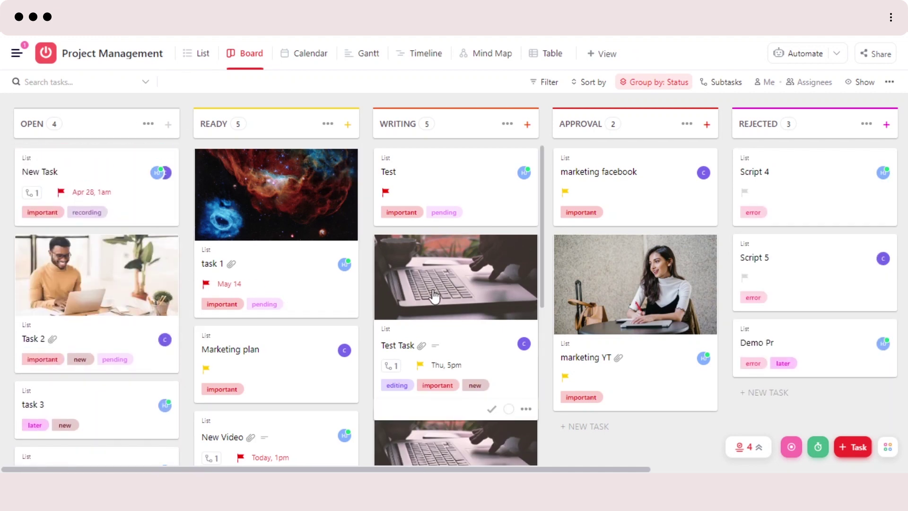